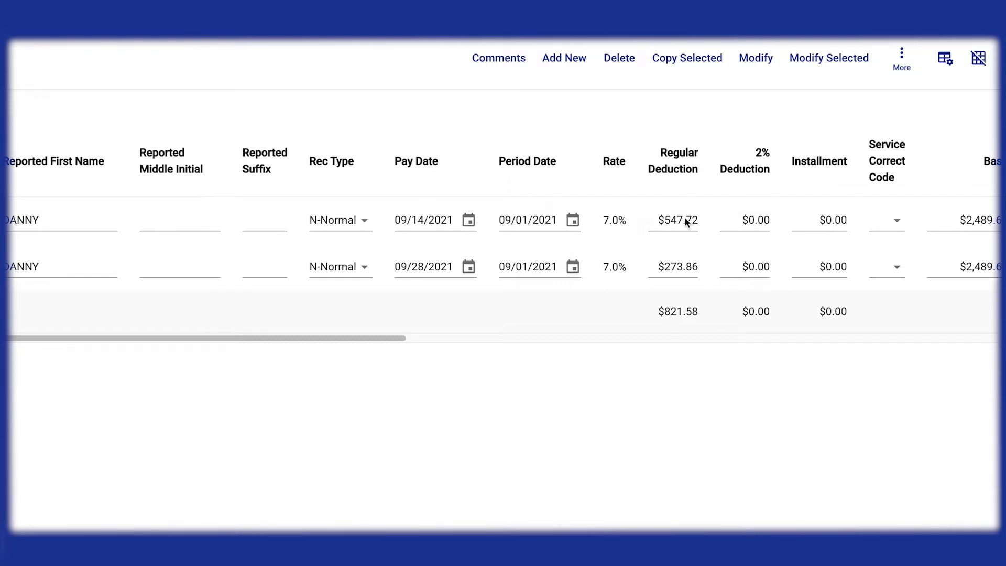
# Select the employee's 09/14/2021 deduction record and copy it into a new row
pyautogui.hscroll(-10, 686, 222)
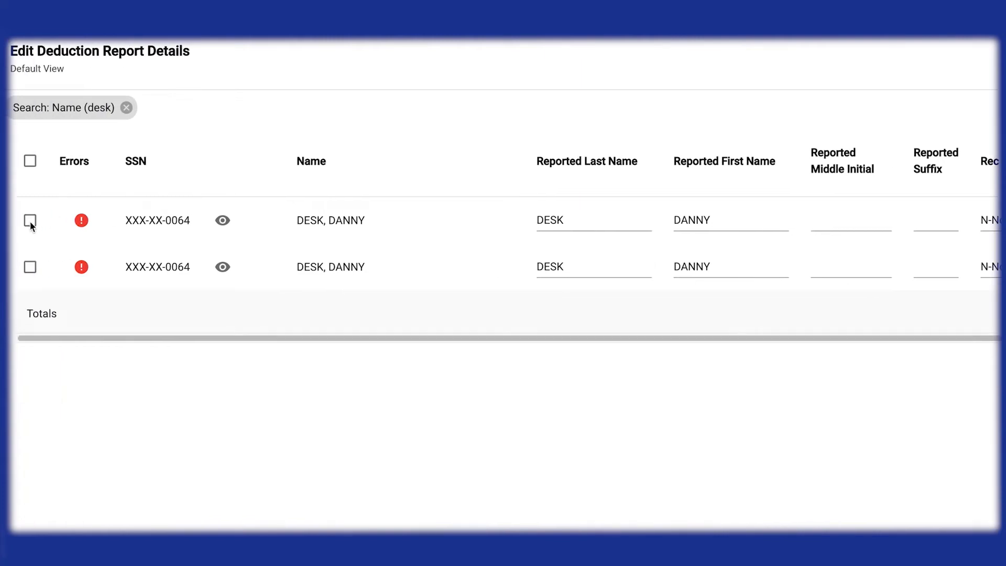
pyautogui.click(30, 220)
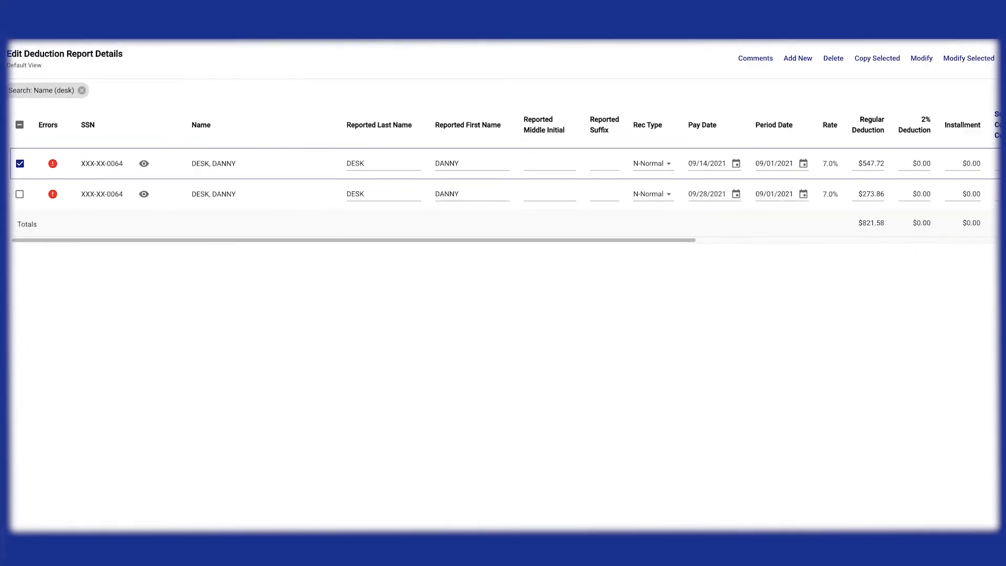
pyautogui.click(862, 61)
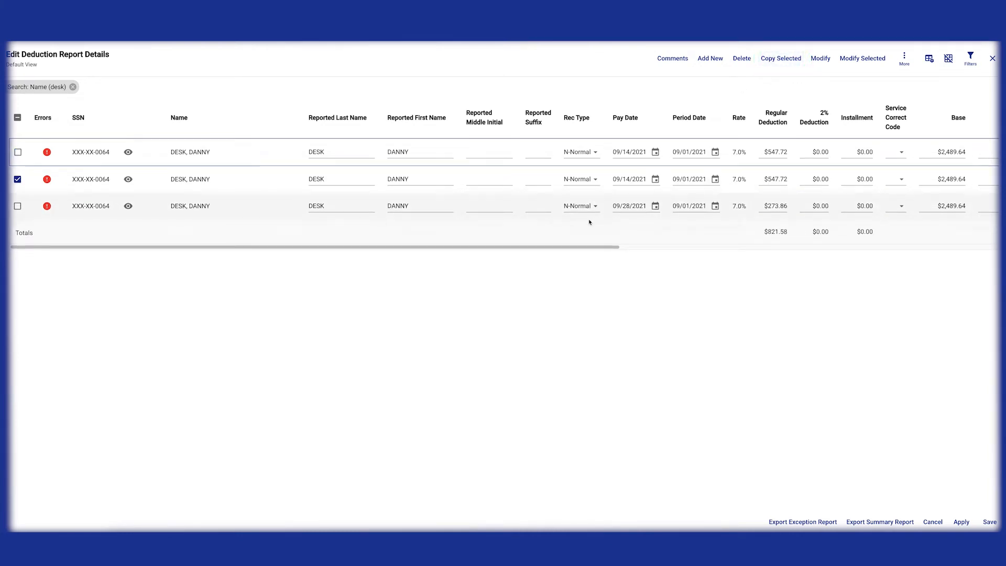
# Set the copied row's Rec Type to A-Adjustment
pyautogui.click(629, 171)
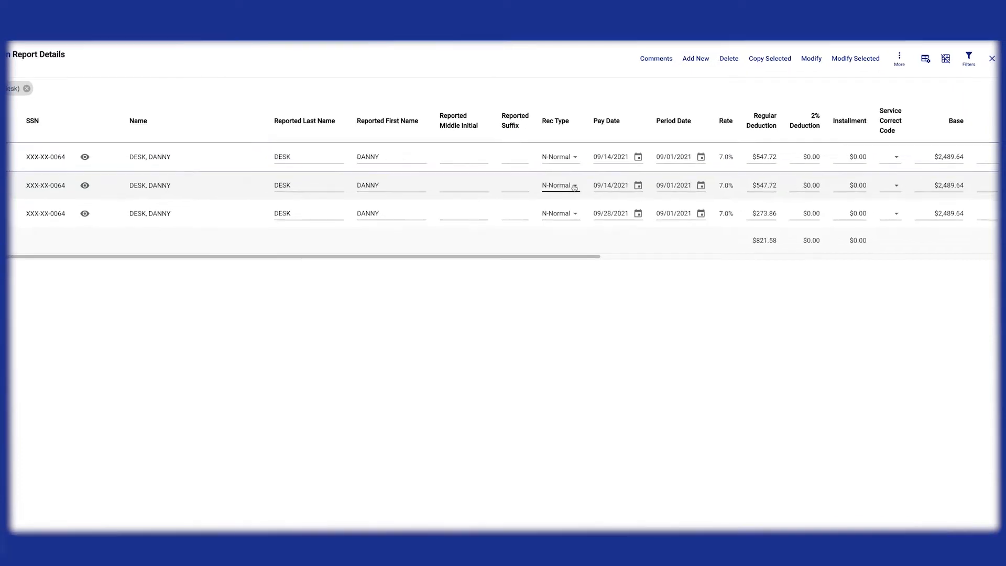
pyautogui.click(574, 186)
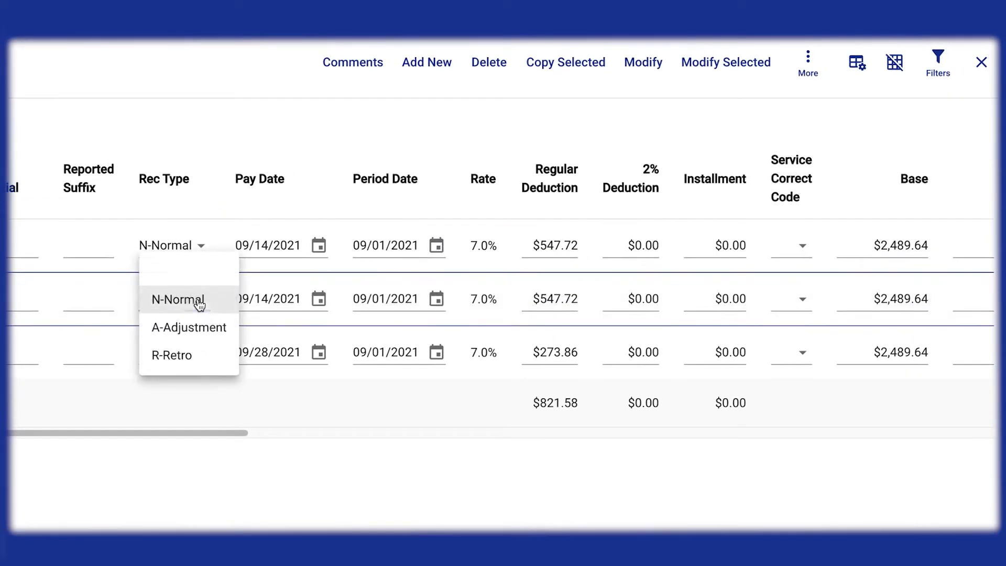
pyautogui.click(197, 330)
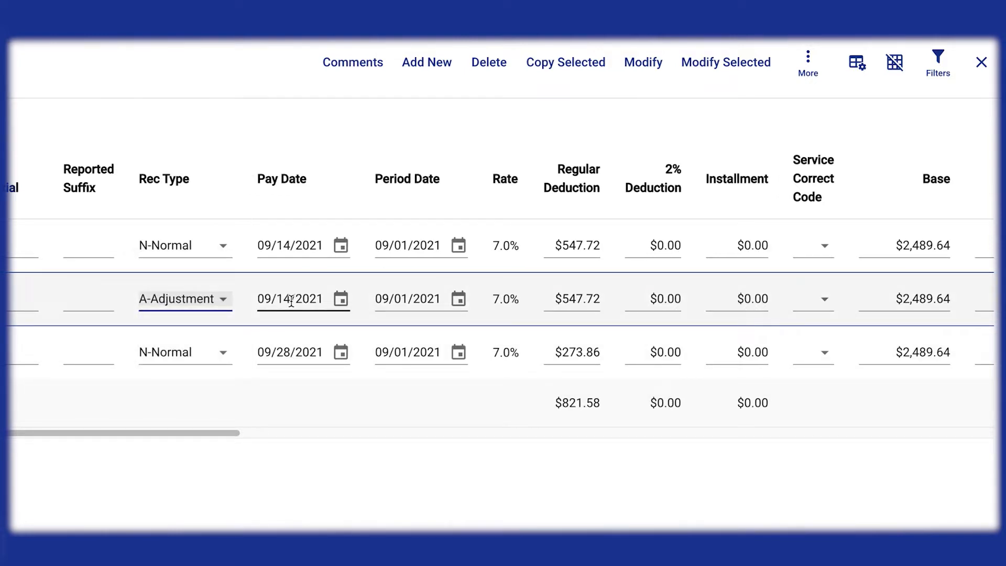
# Set the copied row's Period Date to 08/31/2021 and its Regular Deduction to $273.86
pyautogui.click(392, 300)
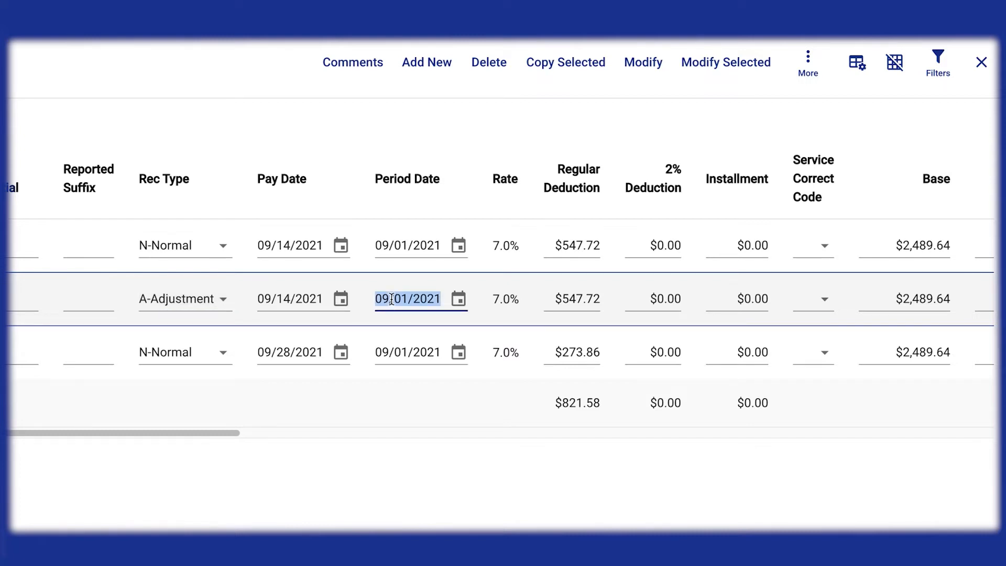
pyautogui.write('08312021')
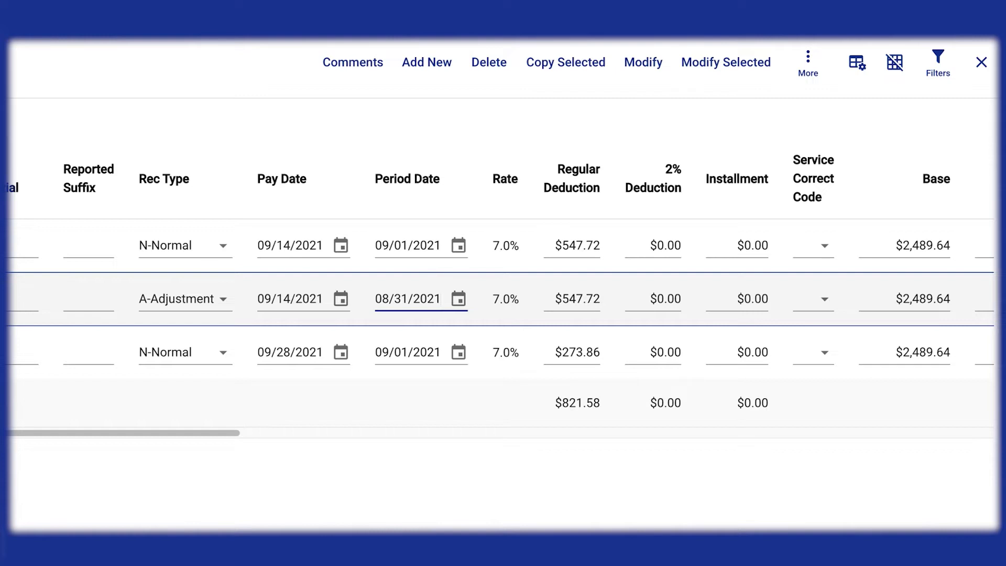
pyautogui.click(585, 298)
pyautogui.write('273.86')
pyautogui.press('Tab')
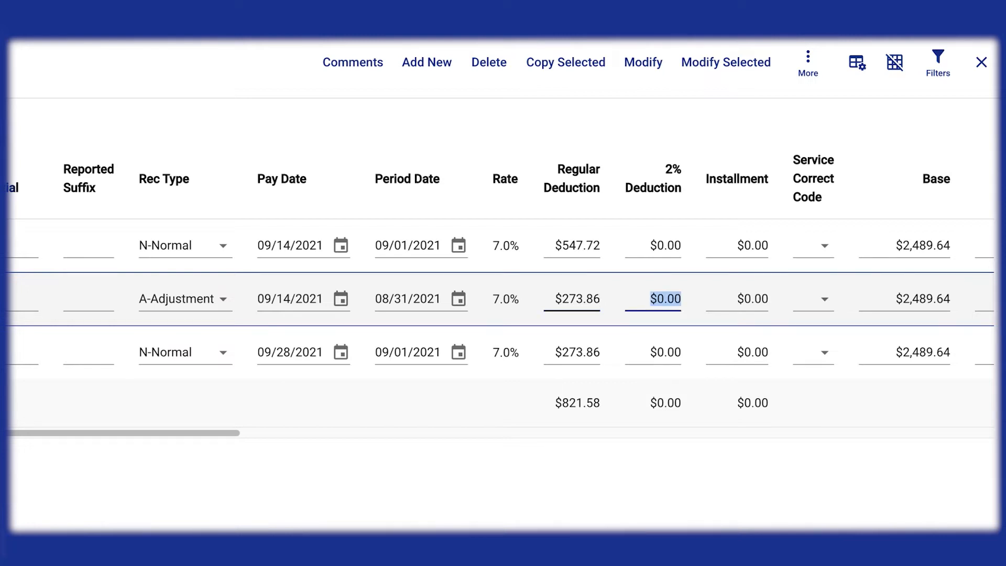
# Set the adjustment row's Base to $0.01
pyautogui.press('Tab')
pyautogui.press('Tab')
pyautogui.press('Tab')
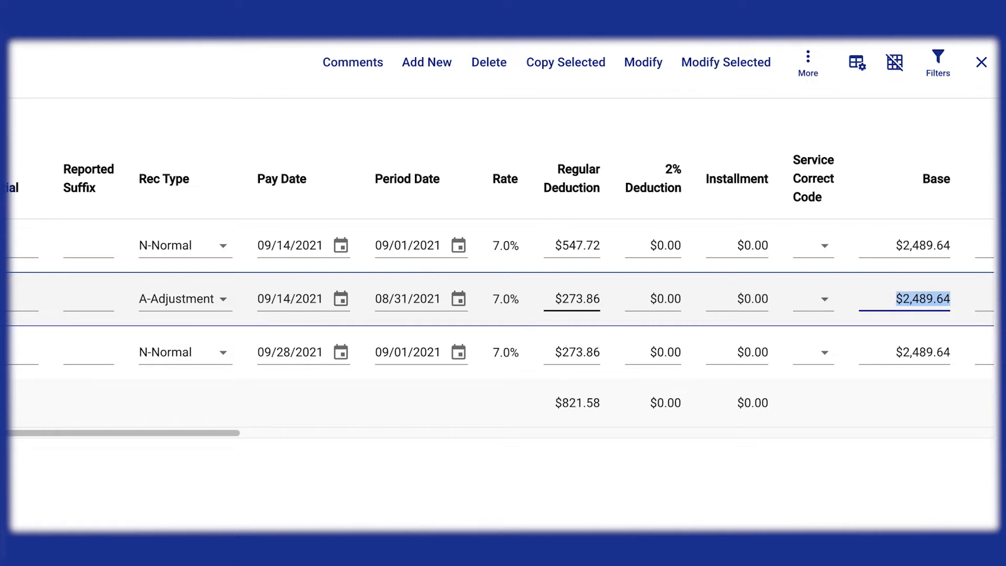
pyautogui.press('BackSpace')
pyautogui.write('1')
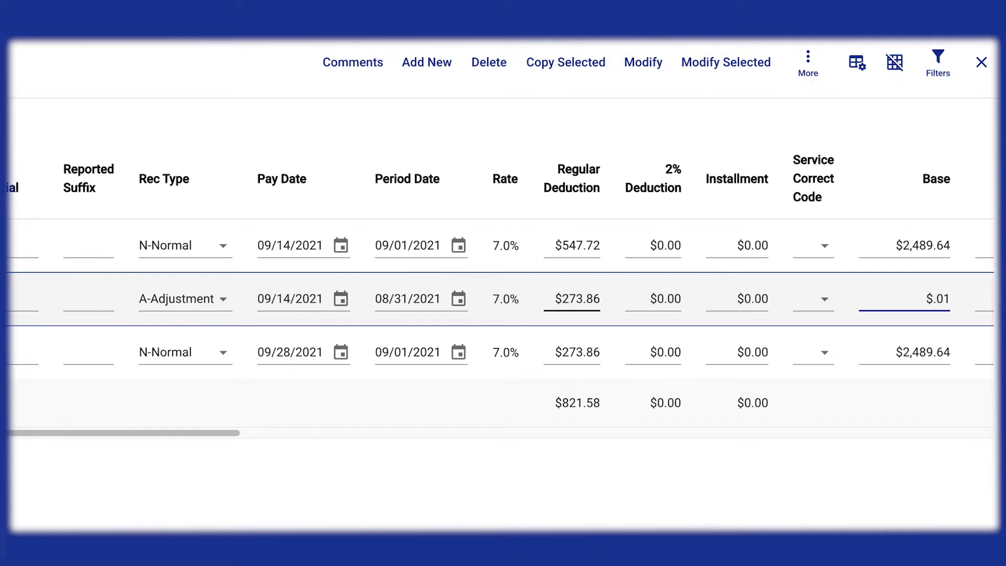
# Set the original 09/14/2021 N-Normal row's Regular Deduction to $273.86 and apply the changes
pyautogui.moveTo(233, 431); pyautogui.dragTo(627, 447)
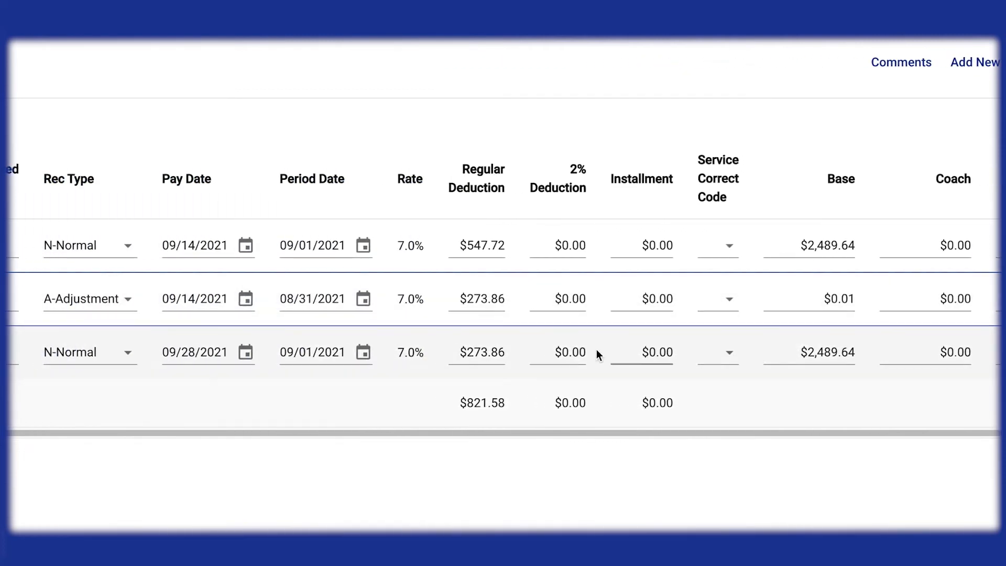
pyautogui.click(362, 244)
pyautogui.click(659, 245)
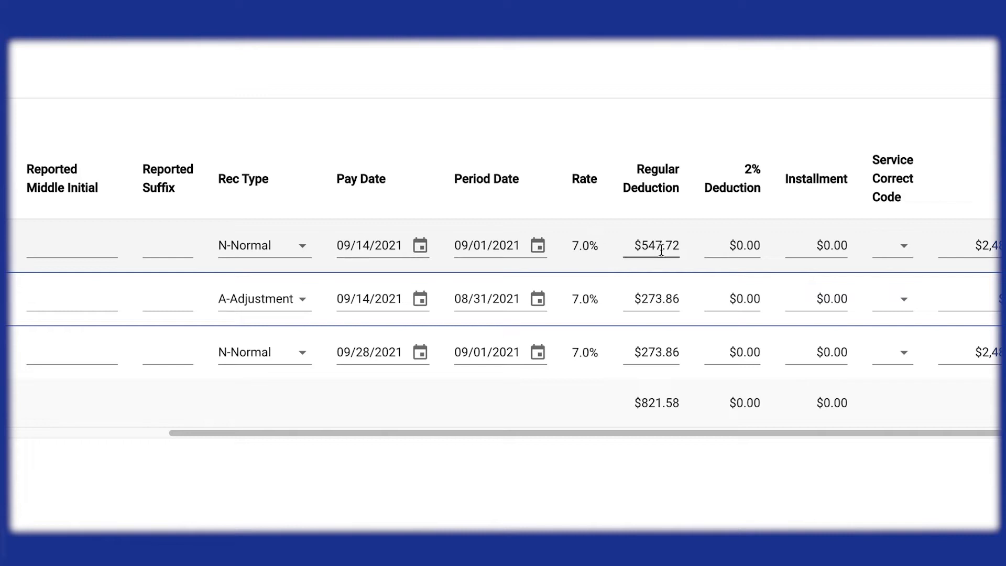
pyautogui.tripleClick(668, 245)
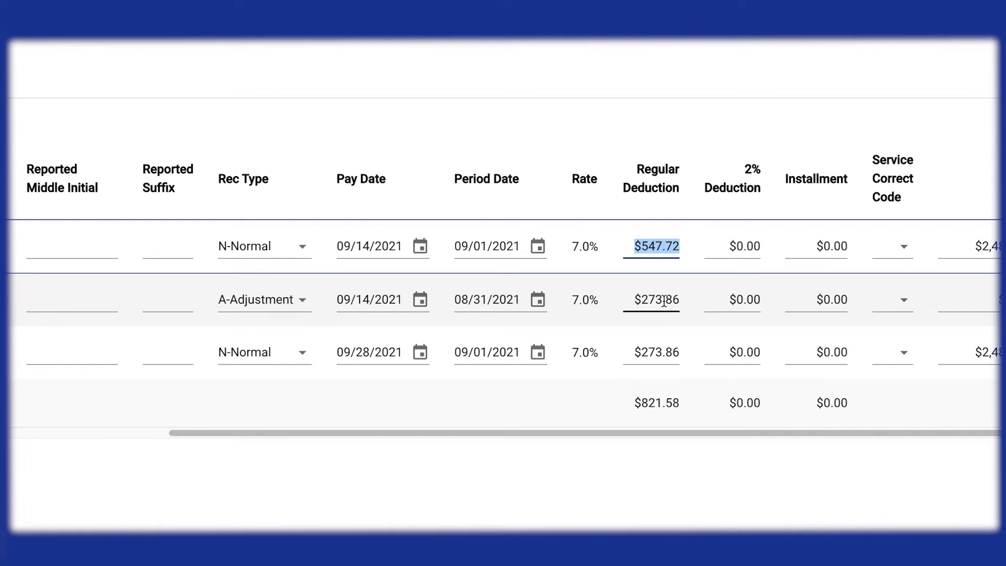
pyautogui.click(652, 245)
pyautogui.tripleClick(653, 246)
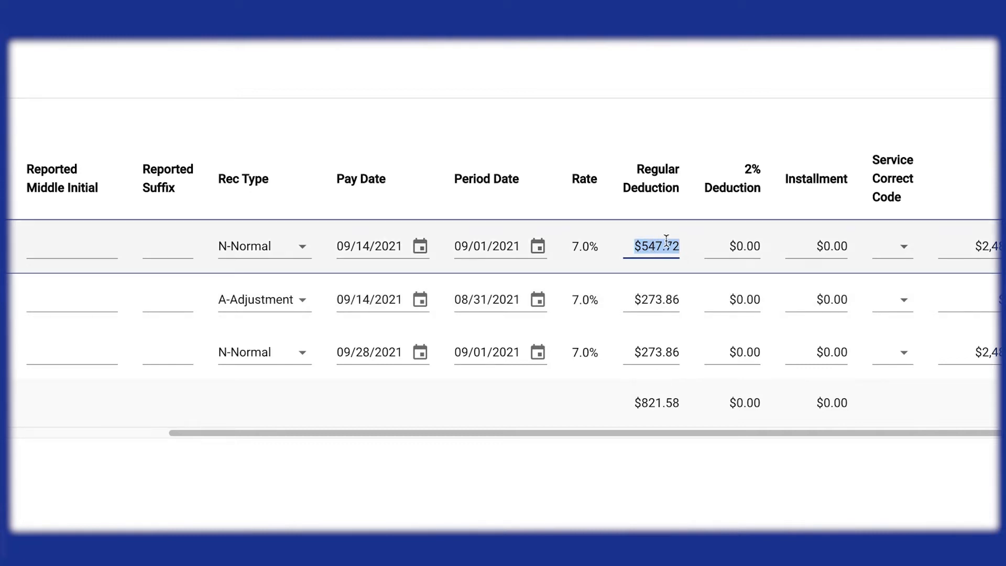
pyautogui.write('273')
pyautogui.write('.86')
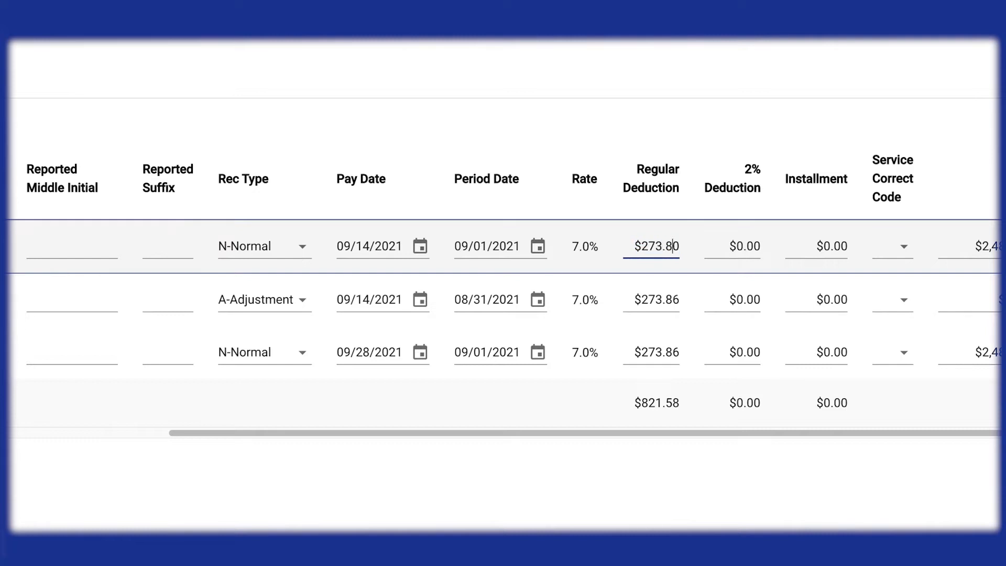
pyautogui.press('Tab')
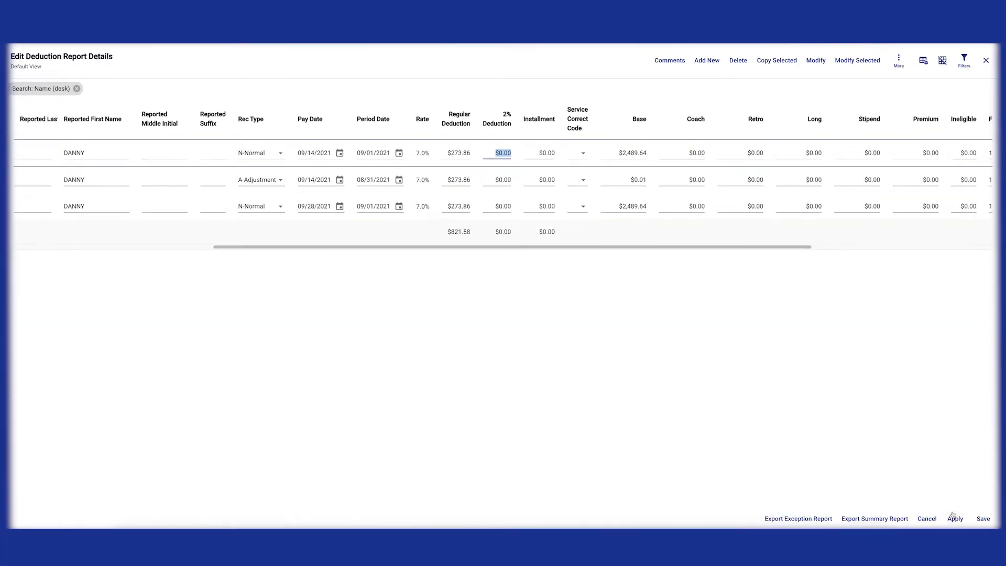
pyautogui.click(953, 517)
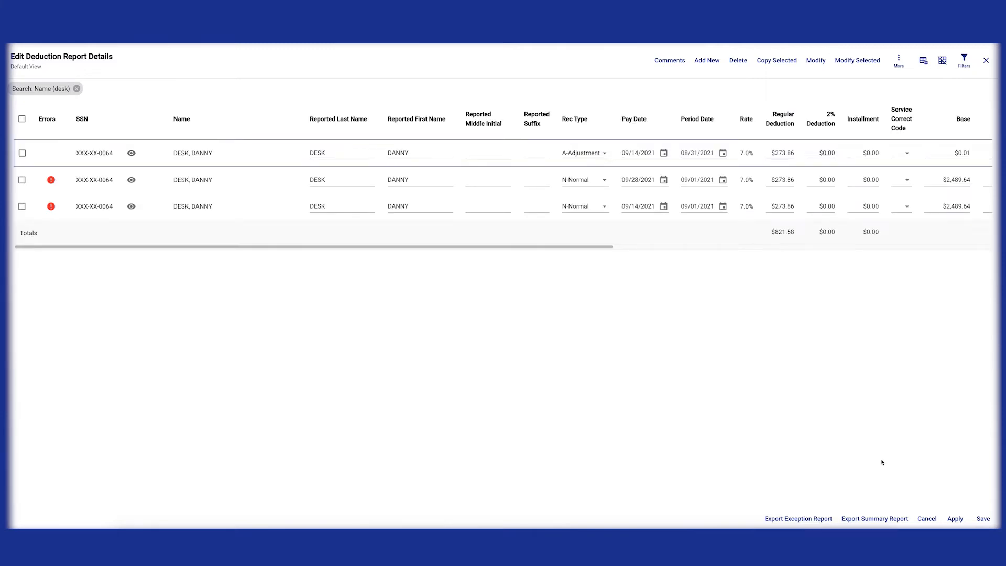
# Post a comment explaining the 8/31 check missed deductions in error and they were collected on 09/14/21
pyautogui.click(670, 60)
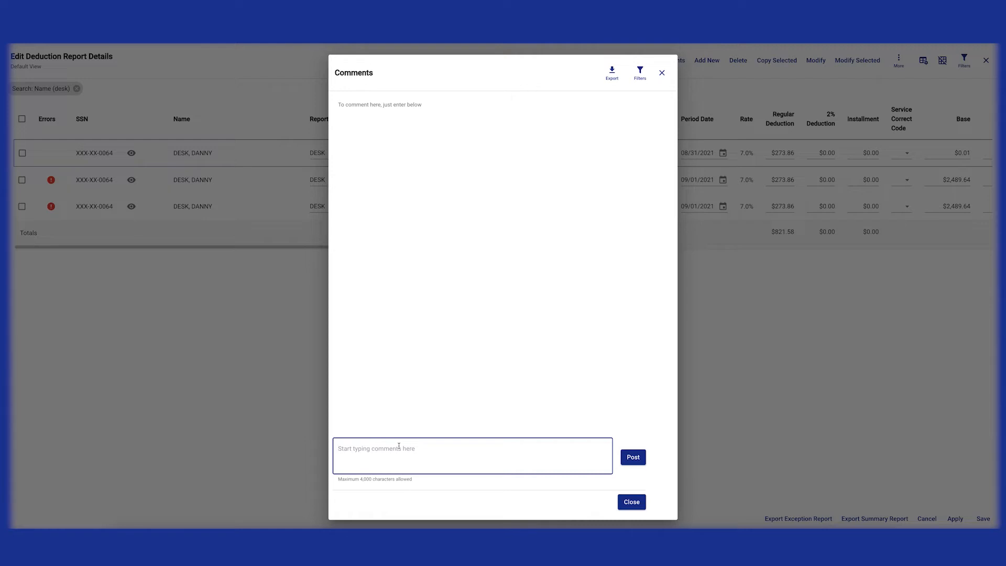
pyautogui.write('Danny Desk')
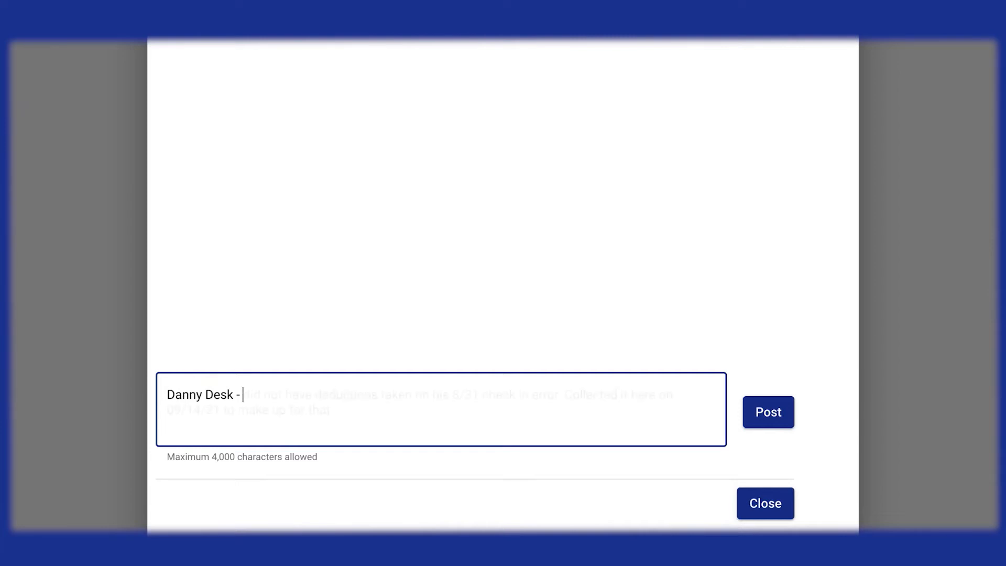
pyautogui.write('-')
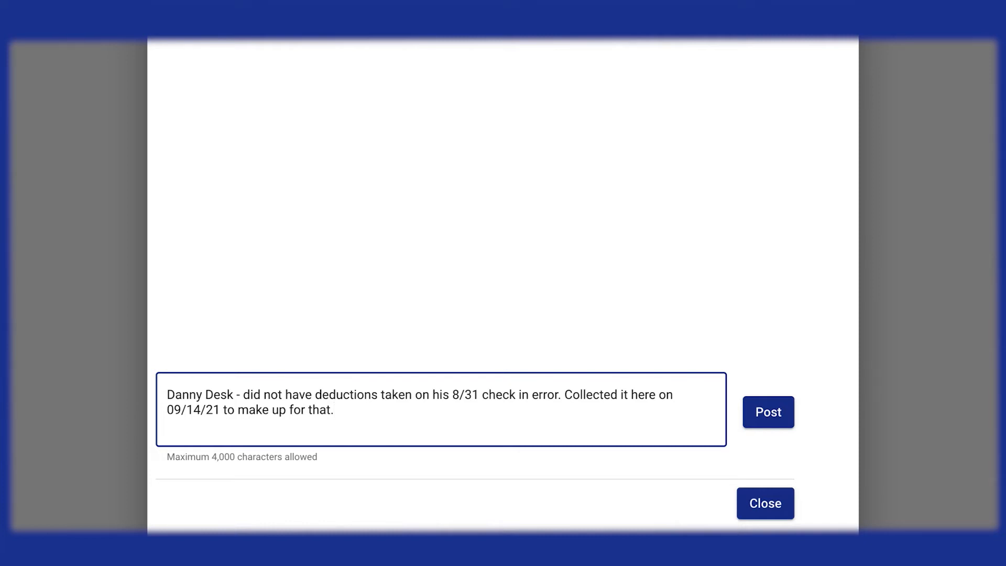
pyautogui.click(778, 419)
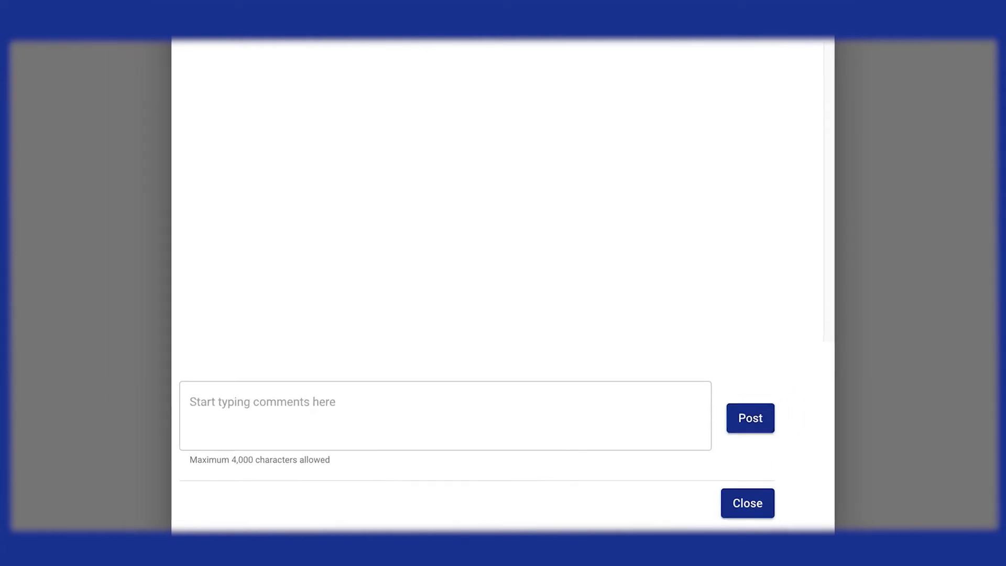
pyautogui.click(665, 75)
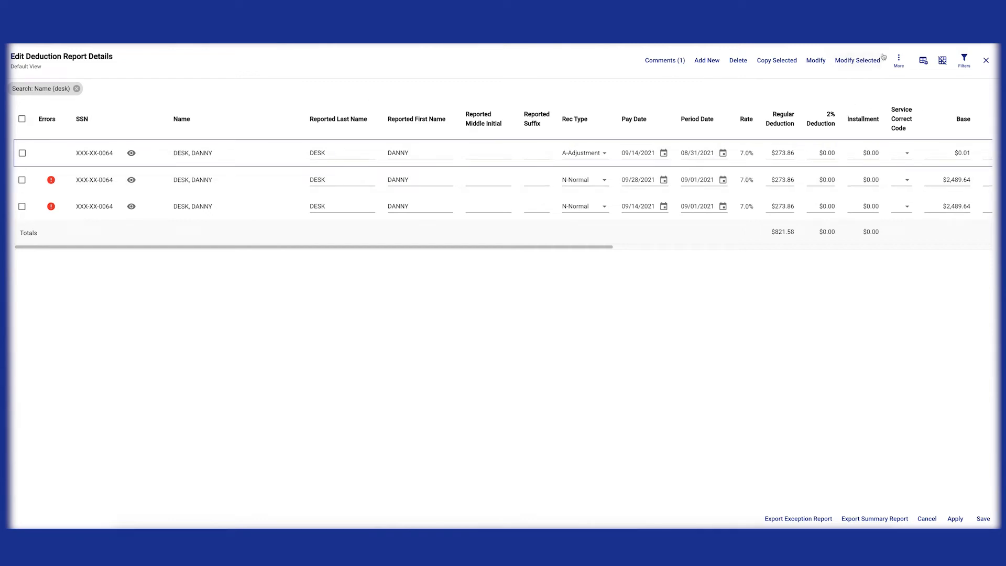
# Filter the records by another employee's name and review the first record's validation errors
pyautogui.click(964, 59)
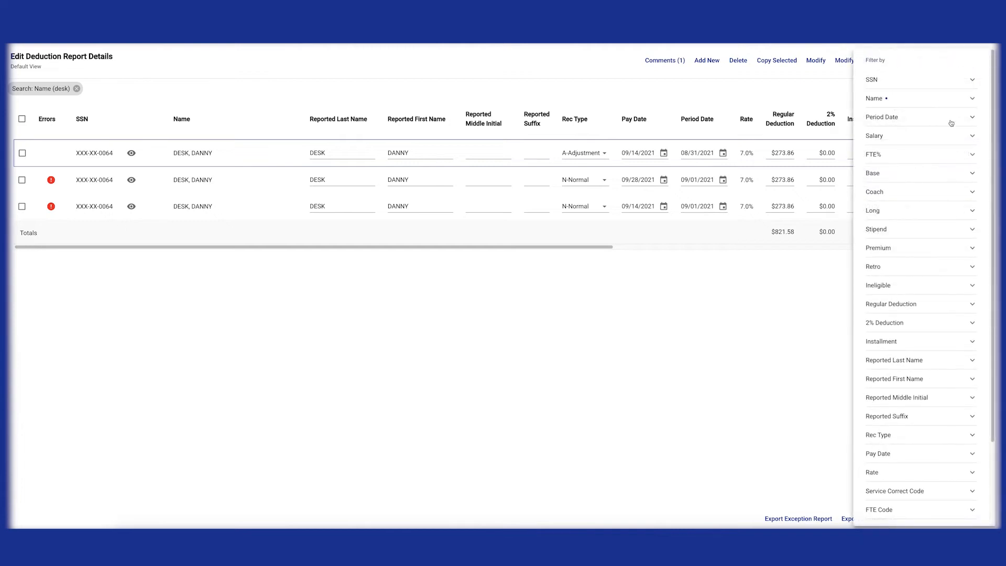
pyautogui.click(970, 98)
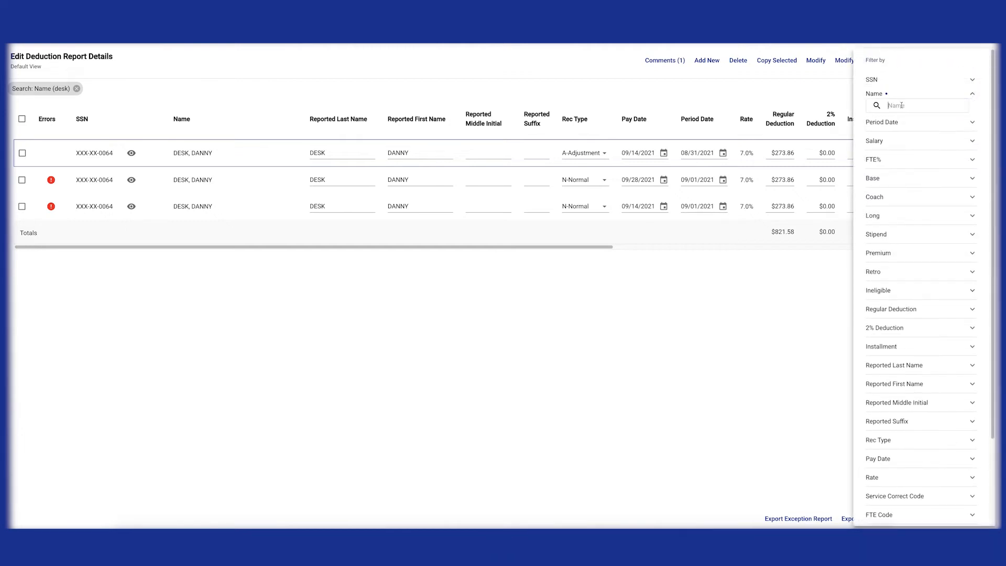
pyautogui.write('history')
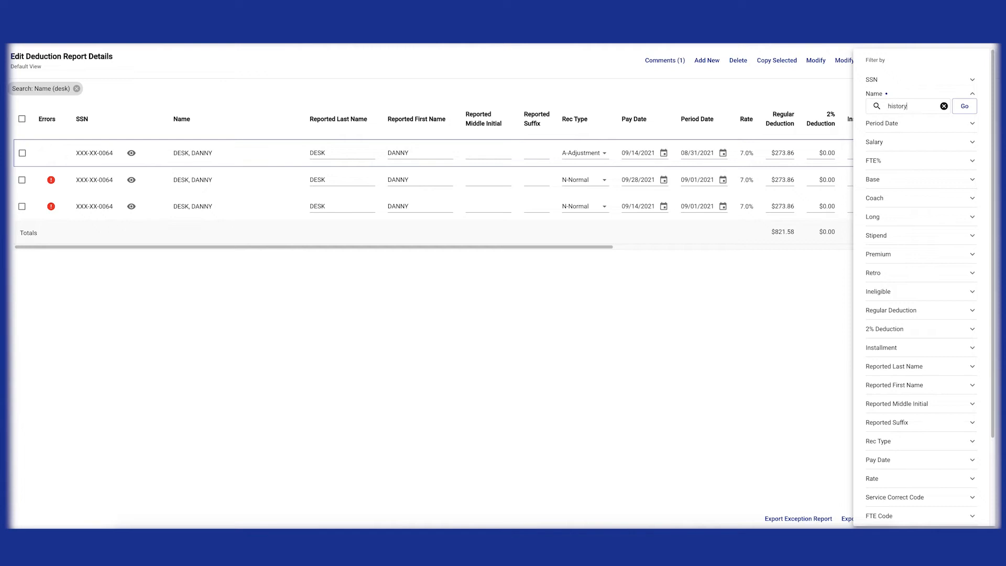
pyautogui.press('Return')
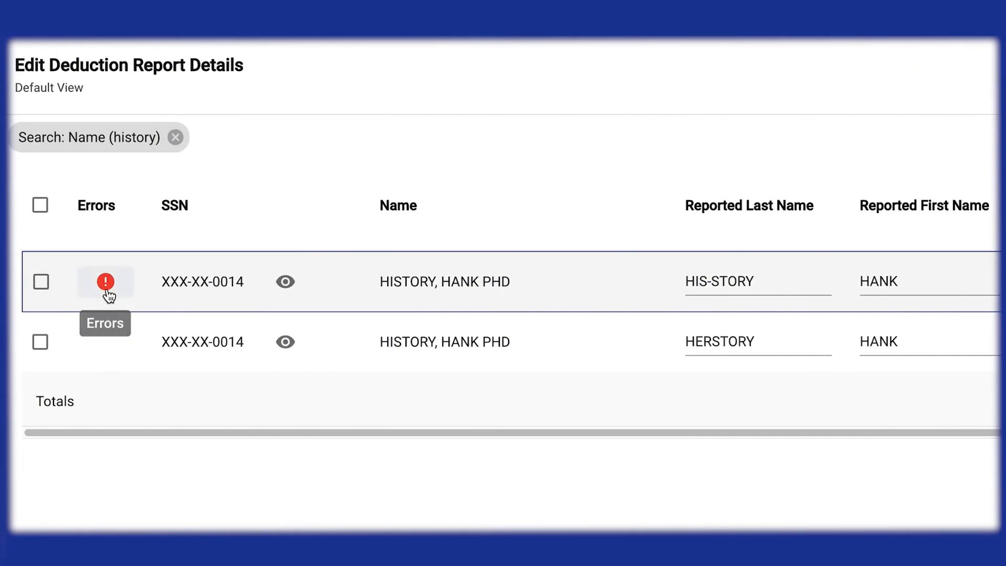
pyautogui.click(104, 279)
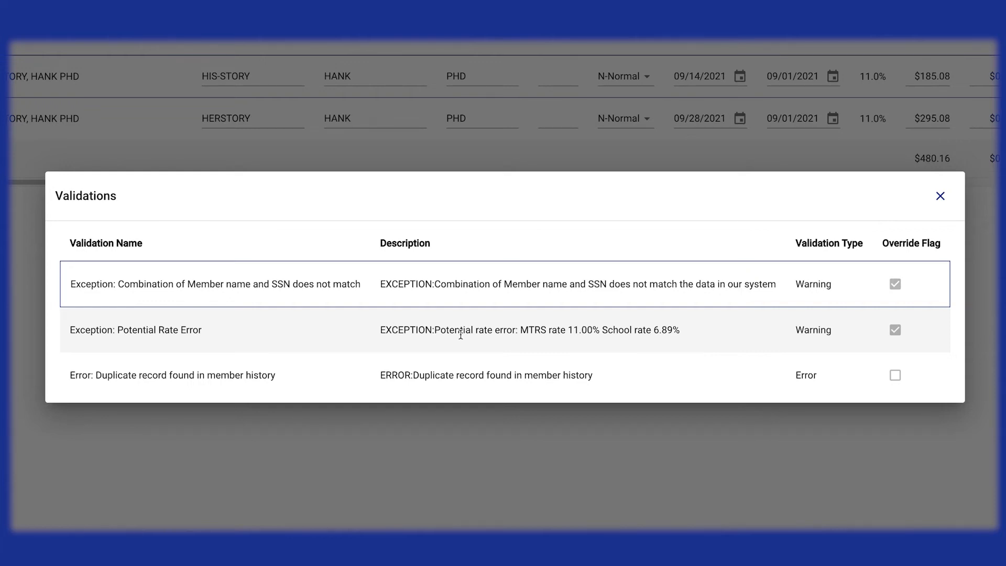
pyautogui.click(940, 196)
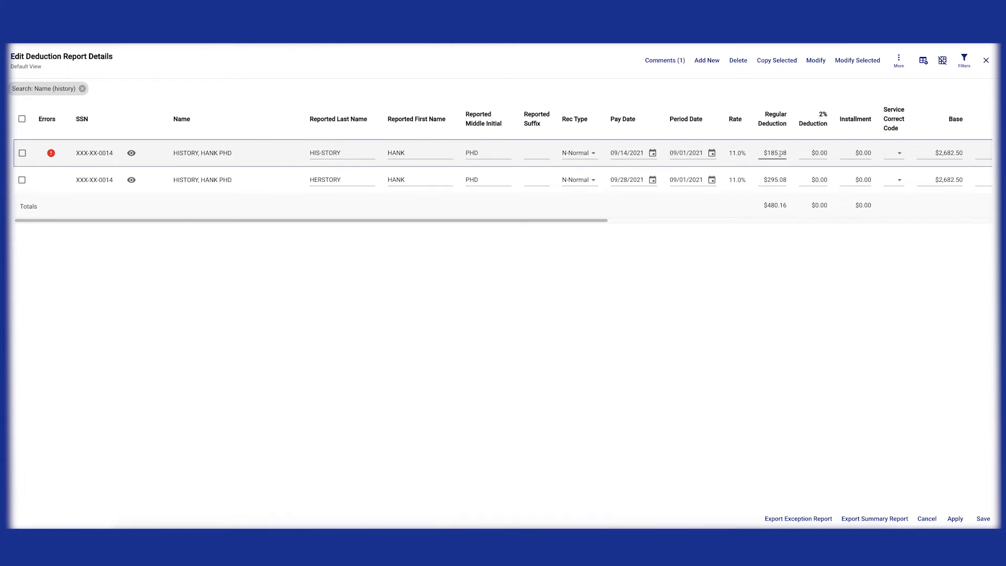
# Select that employee's 09/14/2021 record and copy it into a new row
pyautogui.click(22, 154)
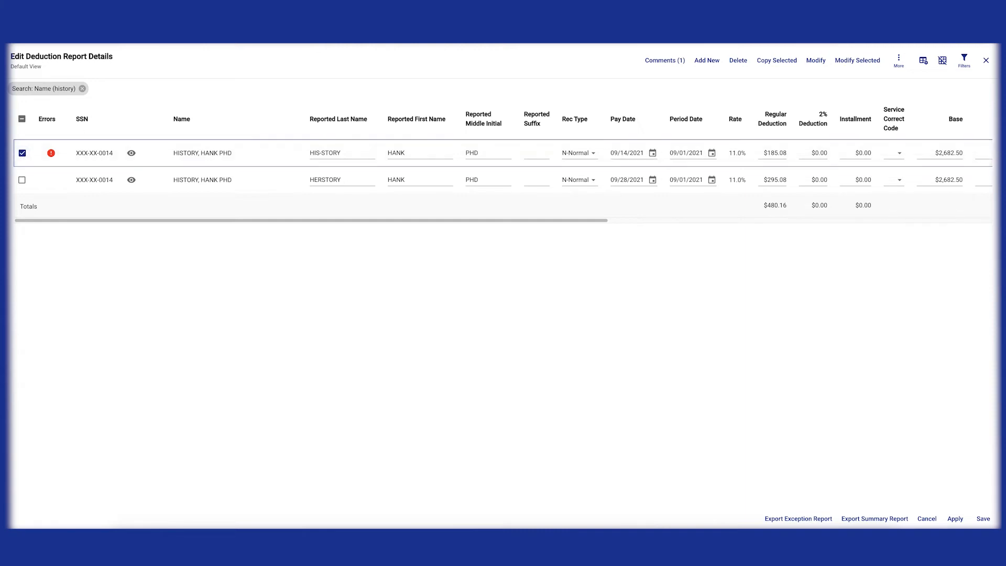
pyautogui.click(779, 61)
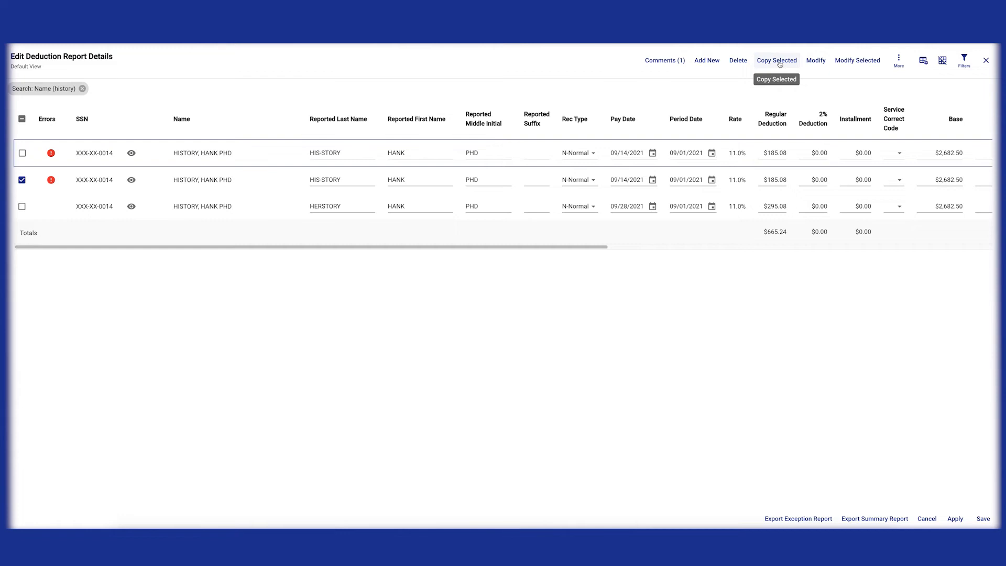
# Set the copied row's Rec Type to A-Adjustment
pyautogui.click(635, 153)
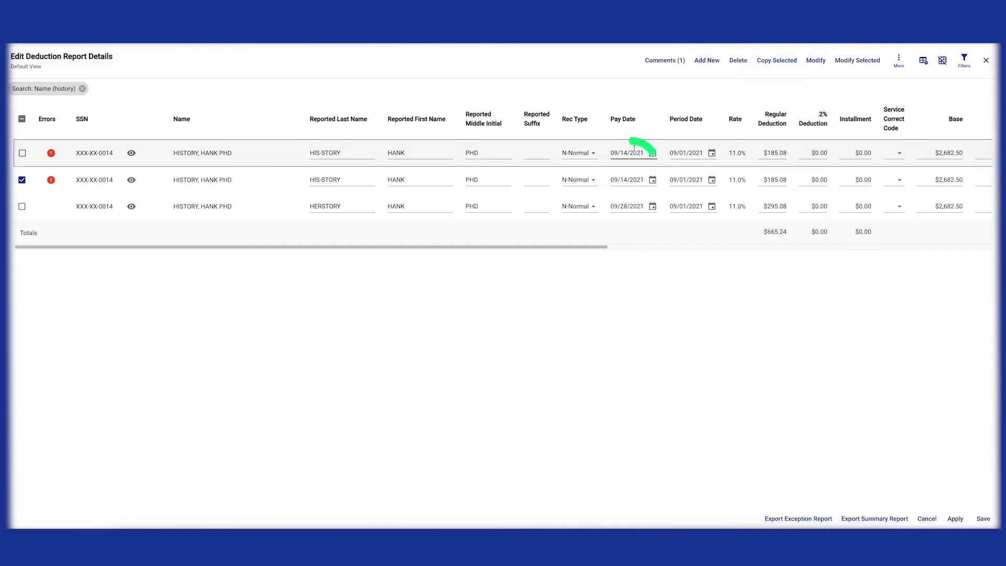
pyautogui.click(630, 181)
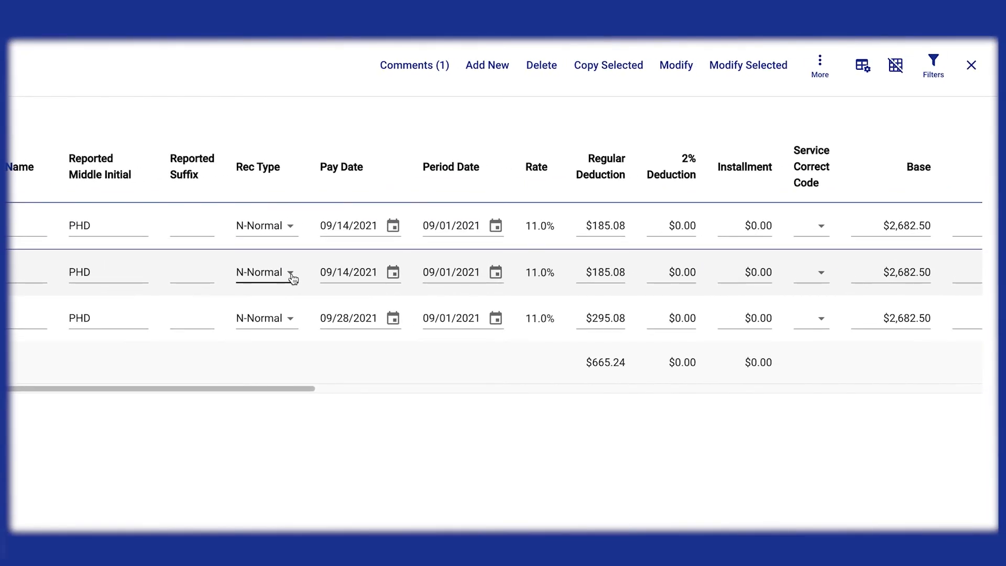
pyautogui.click(290, 273)
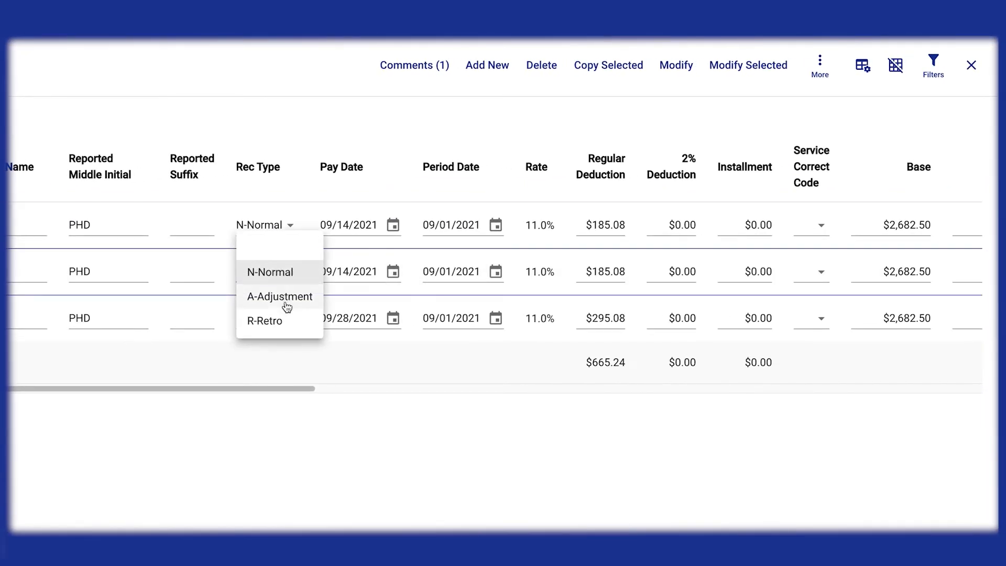
pyautogui.click(286, 294)
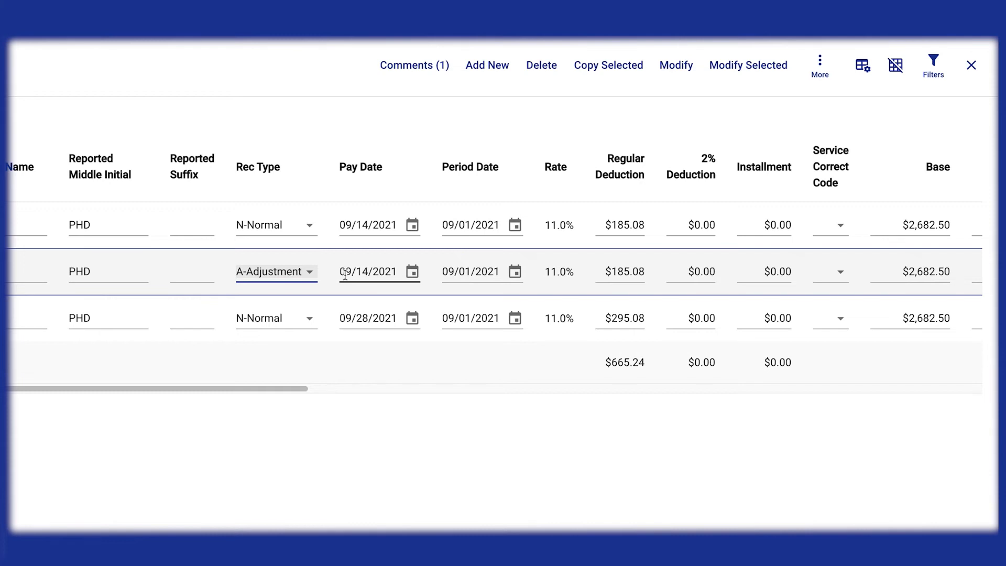
# Set the adjustment row's Period Date to 06/15/2021 and its Regular Deduction to -$110
pyautogui.click(447, 271)
pyautogui.moveTo(447, 271); pyautogui.dragTo(496, 274)
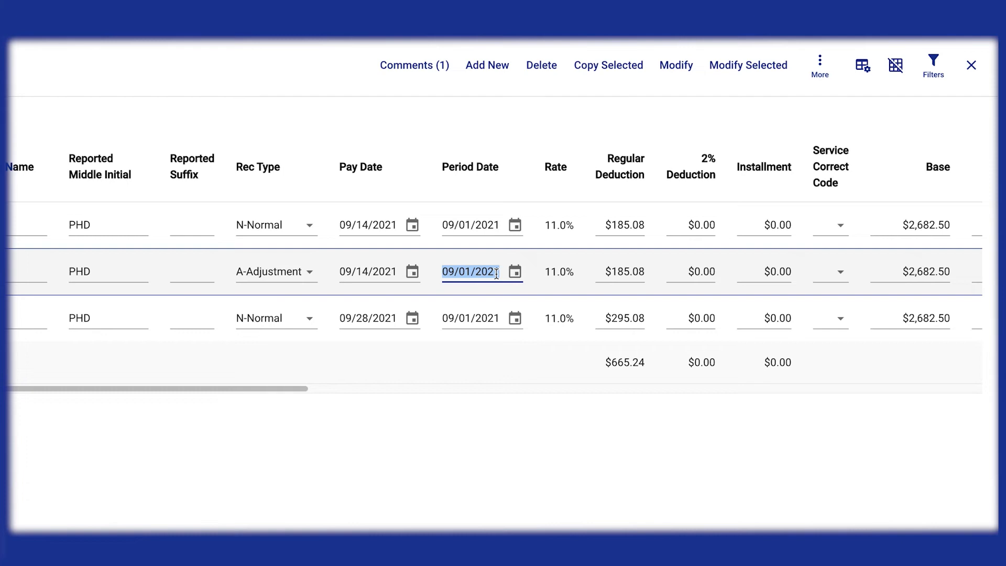
pyautogui.write('06152021')
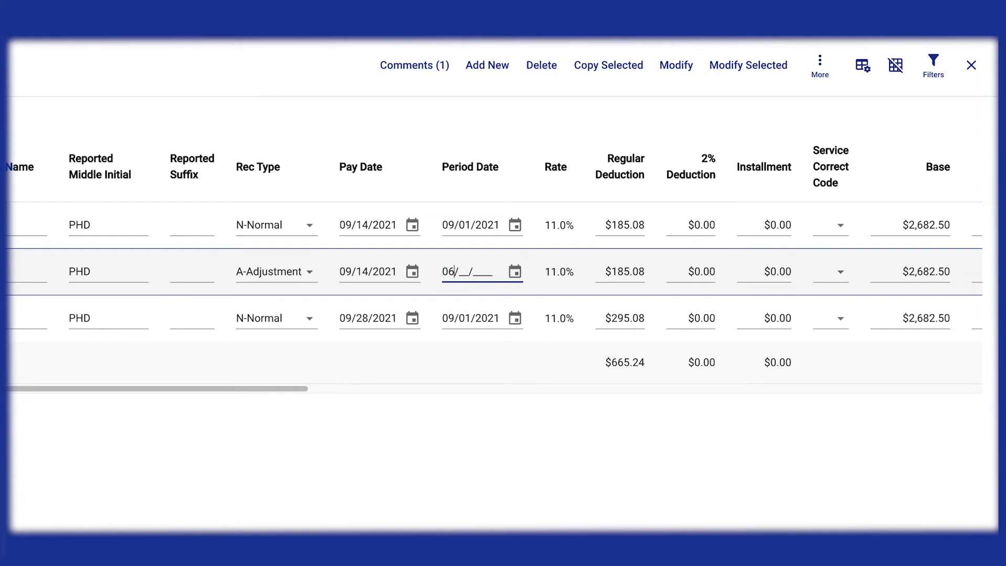
pyautogui.press('Tab')
pyautogui.press('Tab')
pyautogui.press('Tab')
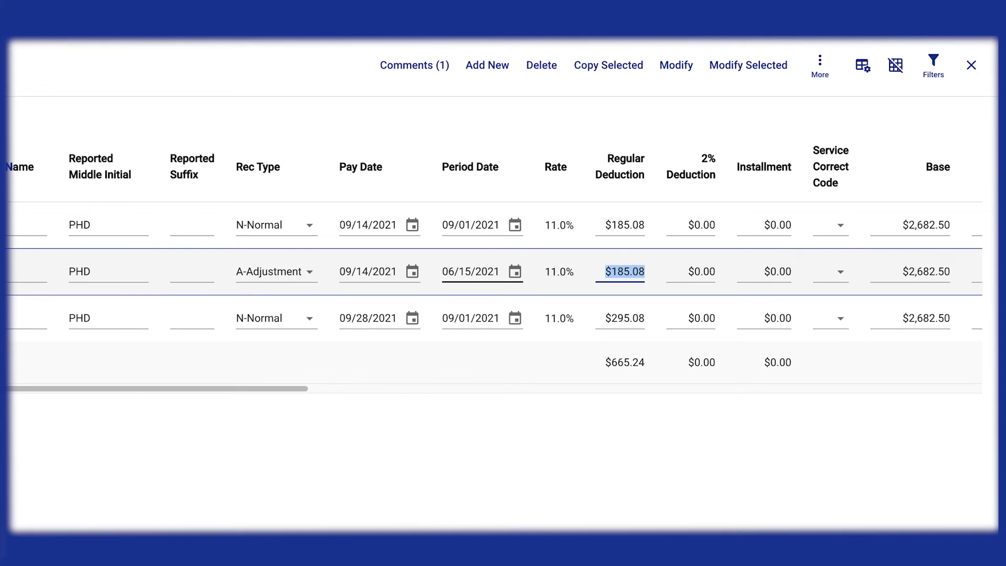
pyautogui.press('BackSpace')
pyautogui.write('-$110')
pyautogui.press('Tab')
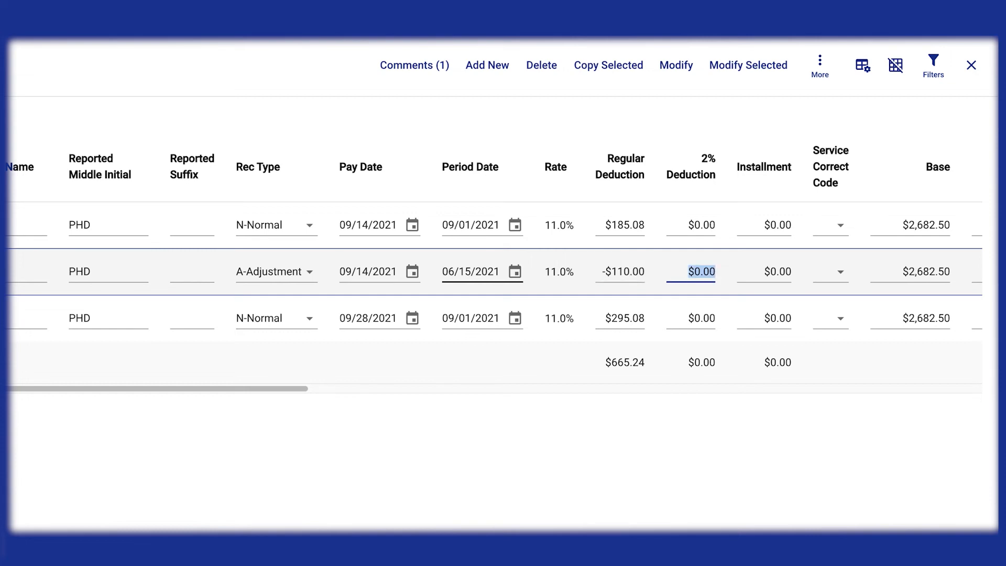
# Set the adjustment row's Base to $0.01
pyautogui.press('Tab')
pyautogui.press('Tab')
pyautogui.press('Tab')
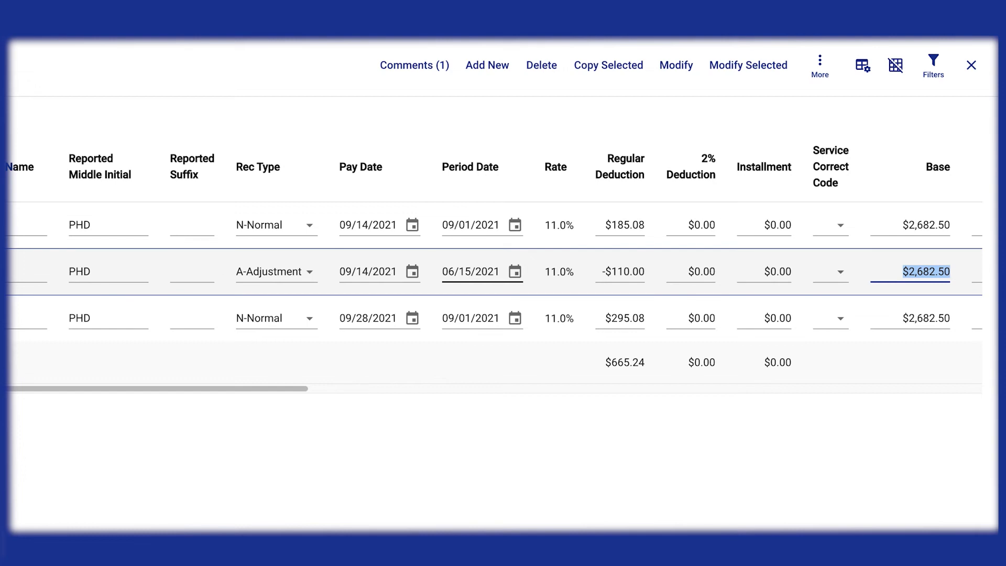
pyautogui.press('BackSpace')
pyautogui.write('1')
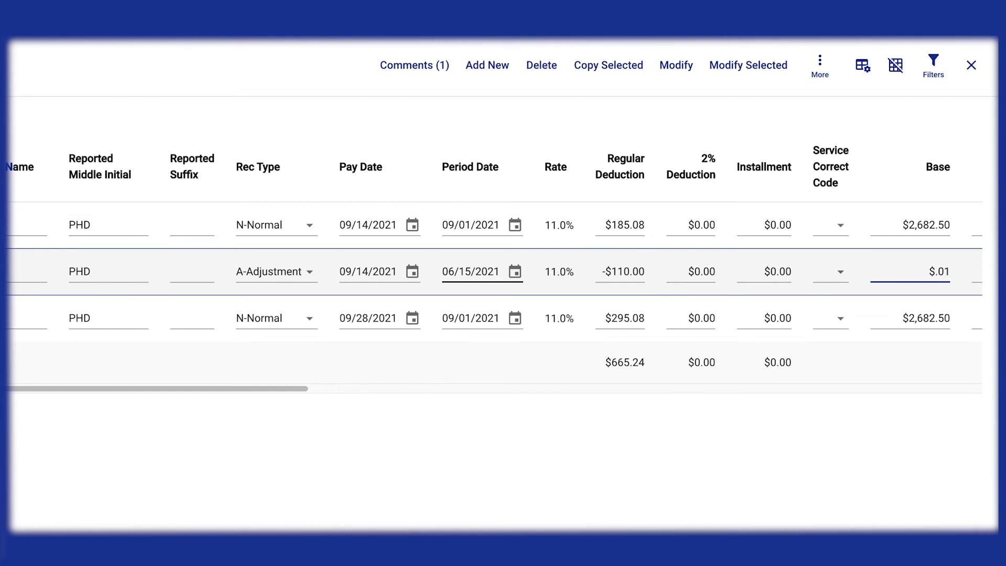
pyautogui.press('Tab')
# Set the original 09/14/2021 N-Normal record's Regular Deduction to $295.08 and apply the changes
pyautogui.moveTo(329, 390); pyautogui.dragTo(696, 394)
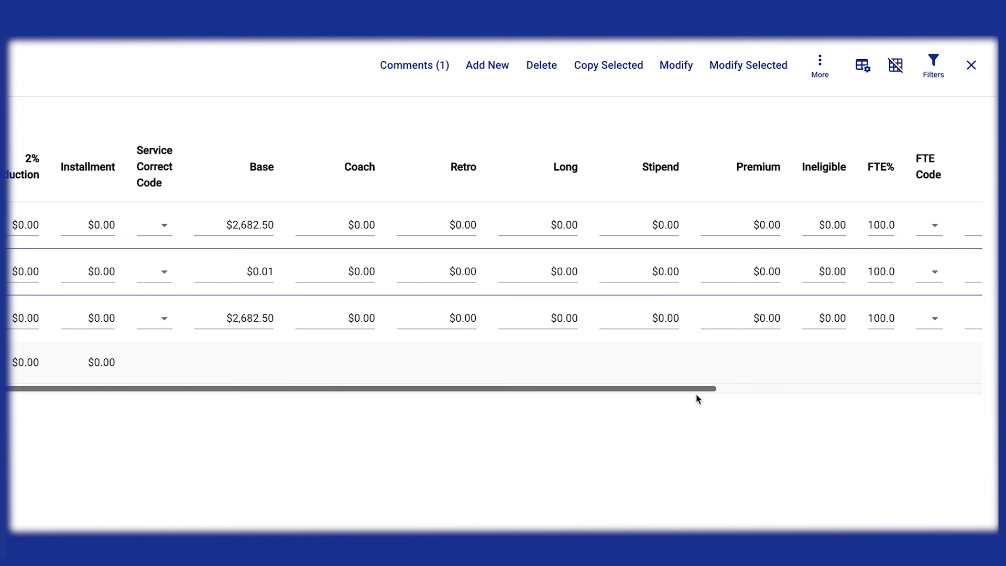
pyautogui.moveTo(695, 394); pyautogui.dragTo(570, 393)
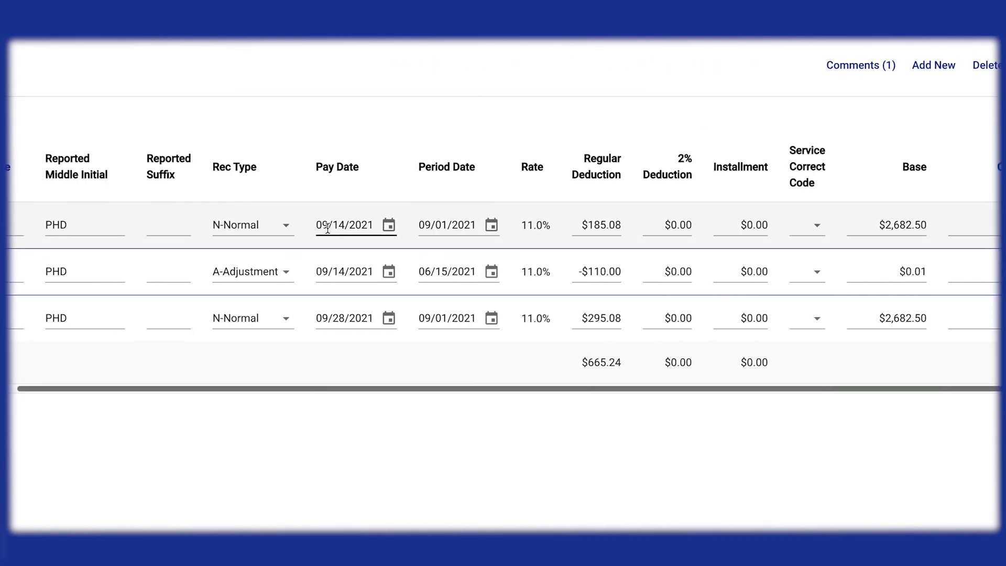
pyautogui.click(620, 224)
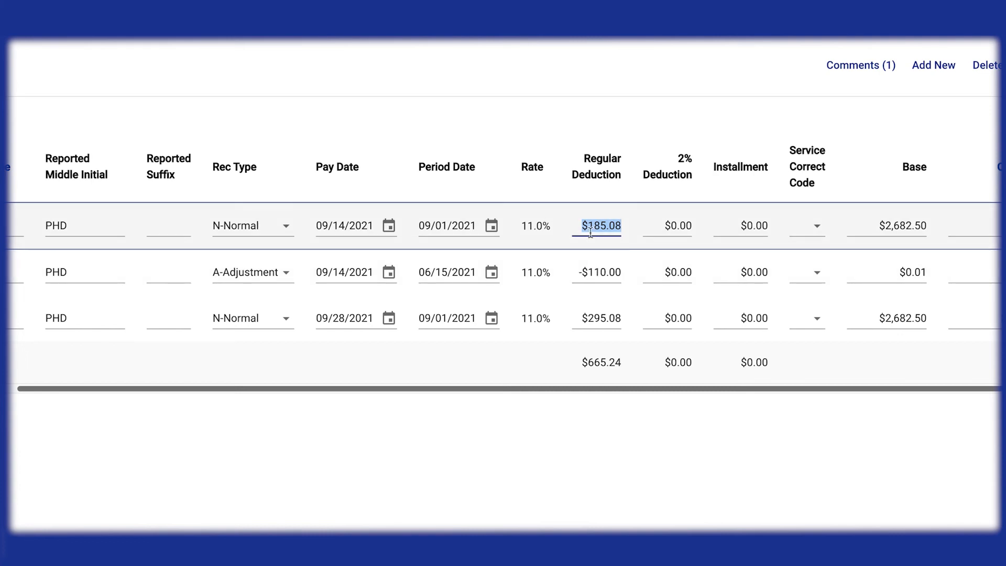
pyautogui.write('295.08')
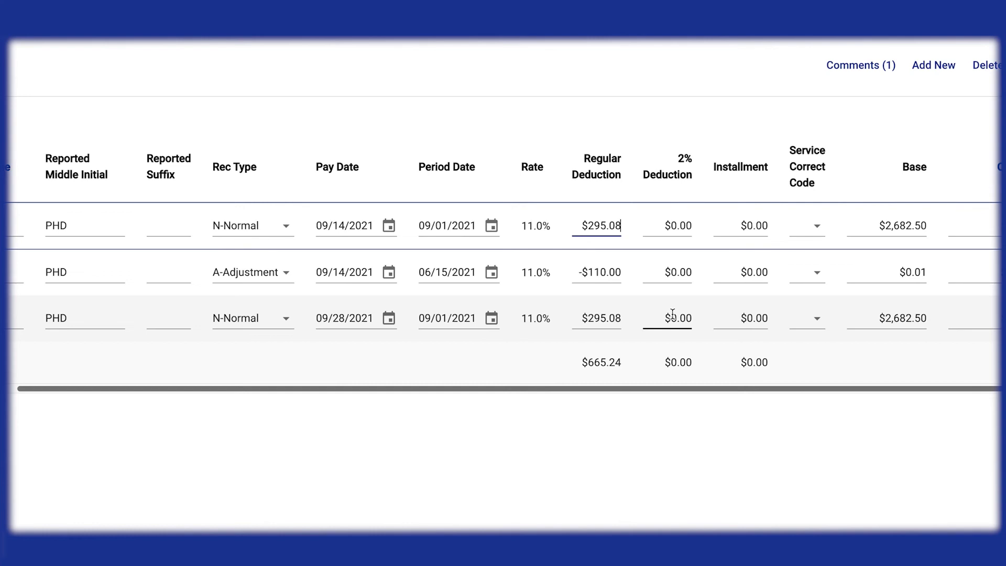
pyautogui.press('Tab')
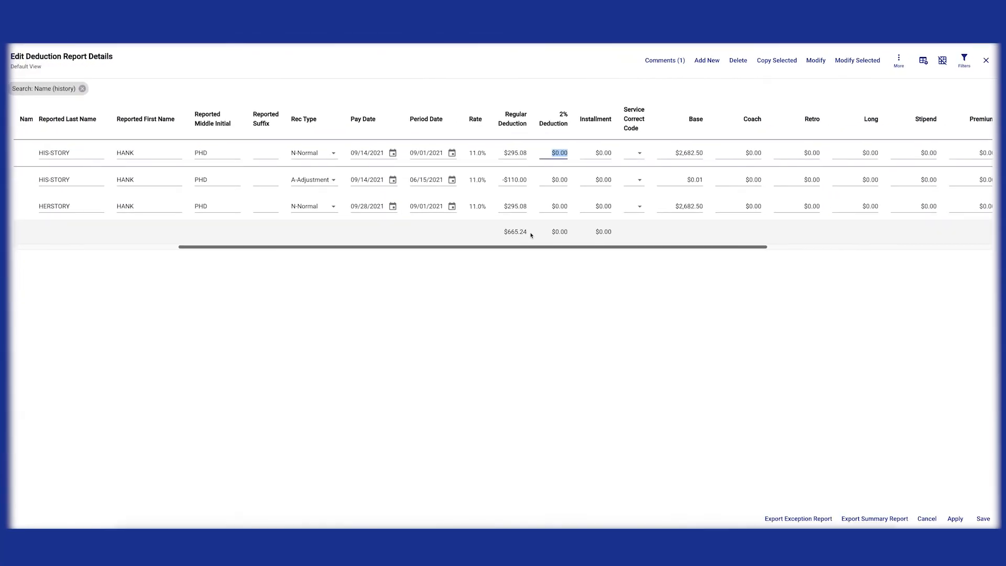
pyautogui.click(952, 520)
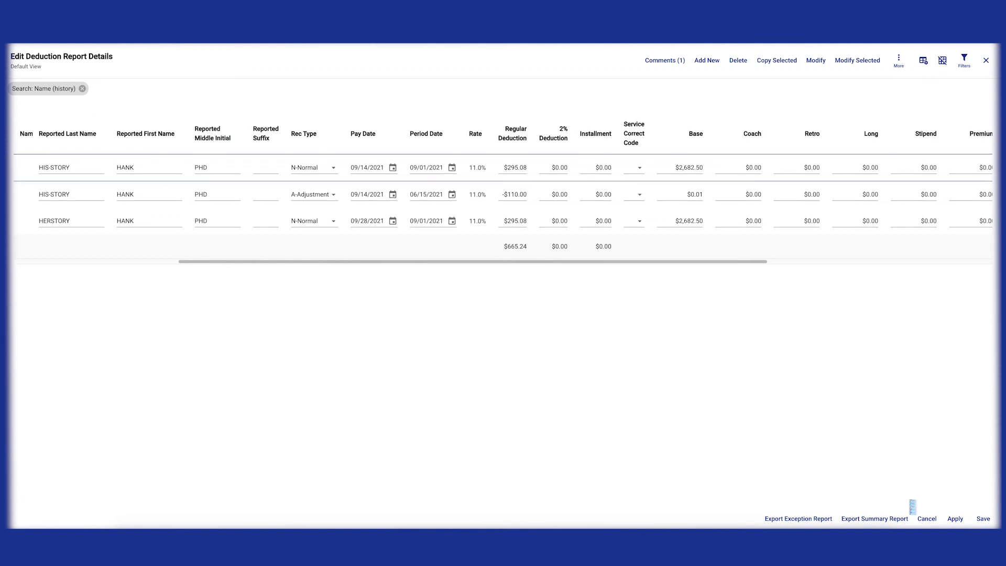
# Post a comment, beginning with the employee's name, explaining $110 was refunded on 09/14/21 for deductions taken in error on an ineligible 06/15/21 Chess Club stipend
pyautogui.click(673, 60)
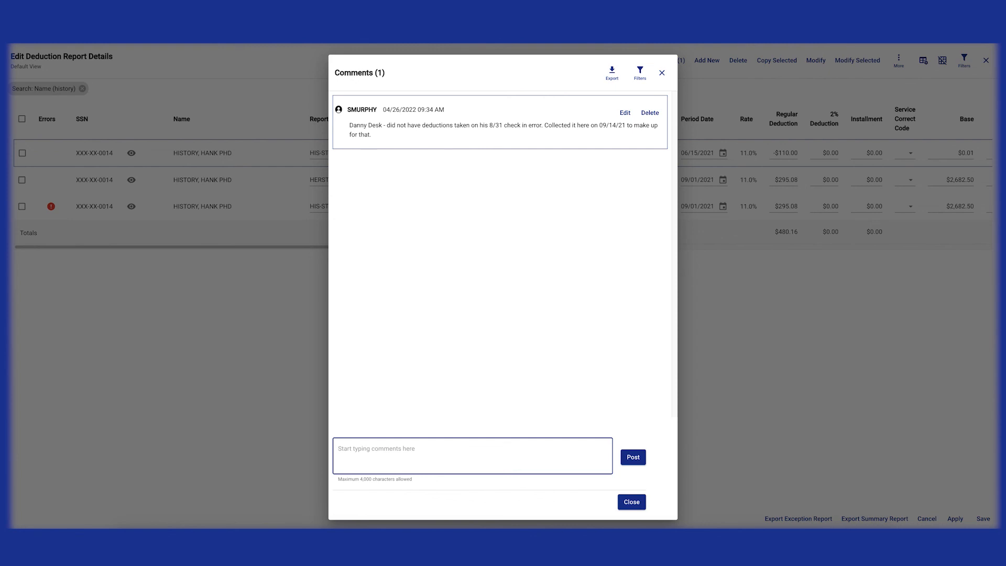
pyautogui.write('Hank History -')
pyautogui.write('Refunded $110 in deductions on 09/14/21 for deds taken in error on ineligible stipend payment on 06/15/21. The Chess Club stipend is not in the teachers CBA.')
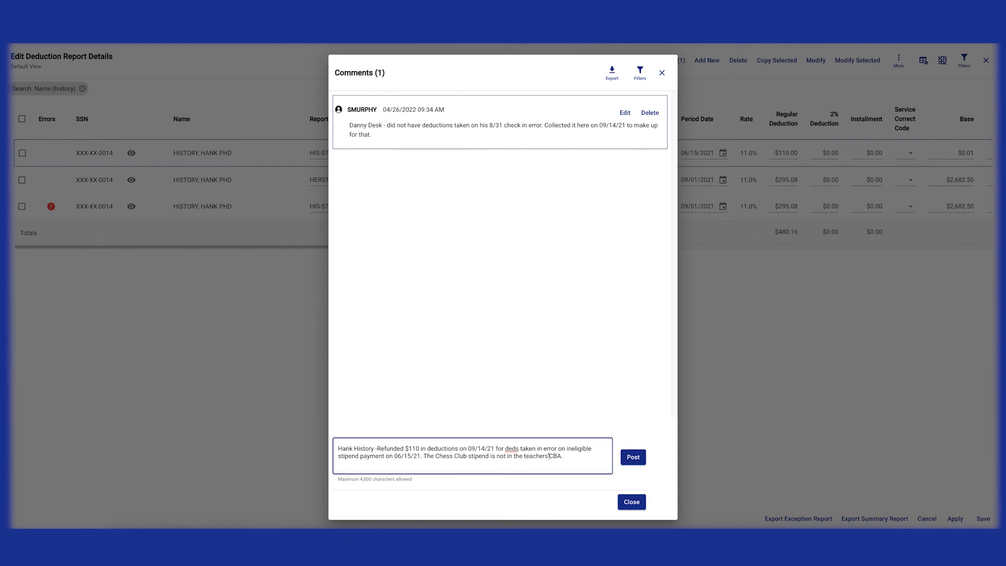
pyautogui.click(636, 460)
pyautogui.click(662, 72)
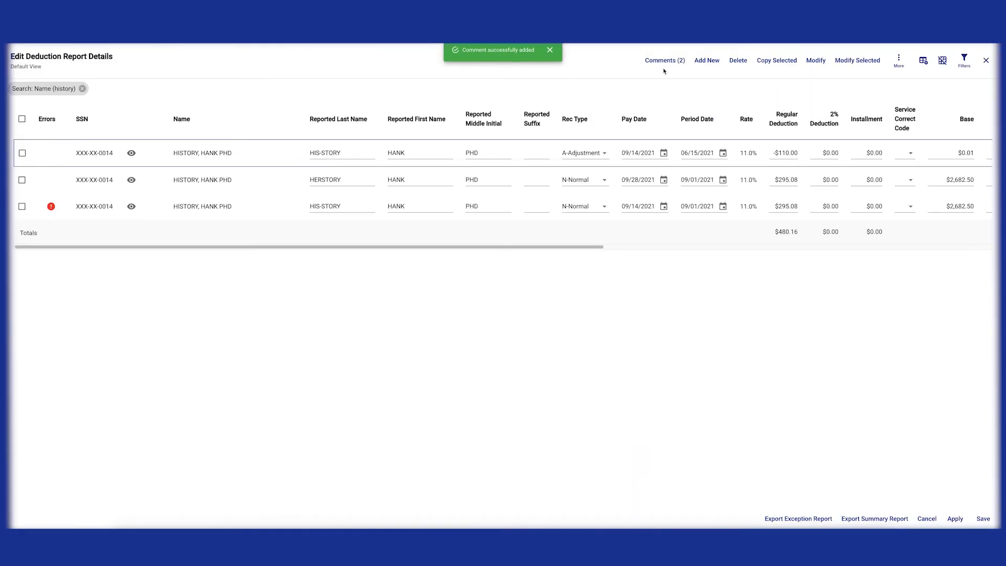